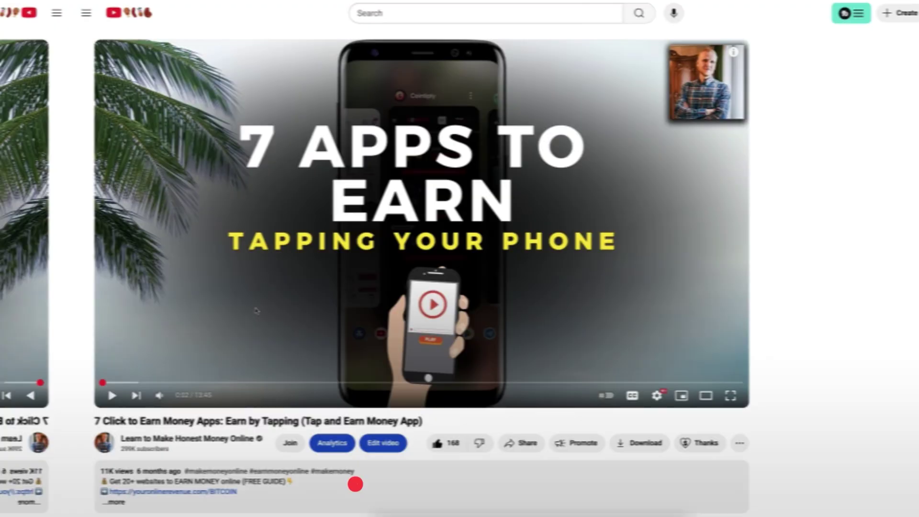
Scroll down the watch page of the Gmail recovery video.
{"action": "scroll", "coordinate": [227, 282], "scroll_direction": "down", "scroll_amount": 3}
Expand the video's full description, then scroll through the comments and back up.
{"action": "left_click", "coordinate": [228, 282]}
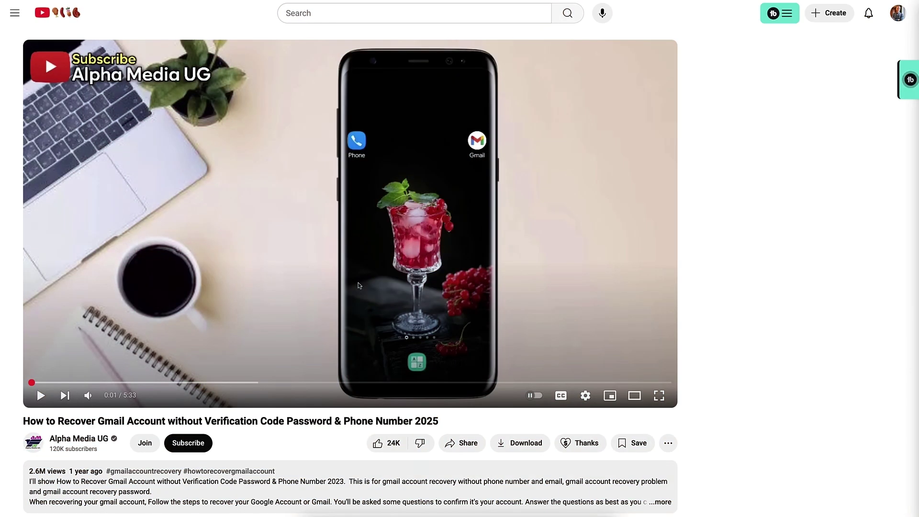
{"action": "scroll", "coordinate": [359, 285], "scroll_direction": "down", "scroll_amount": 7}
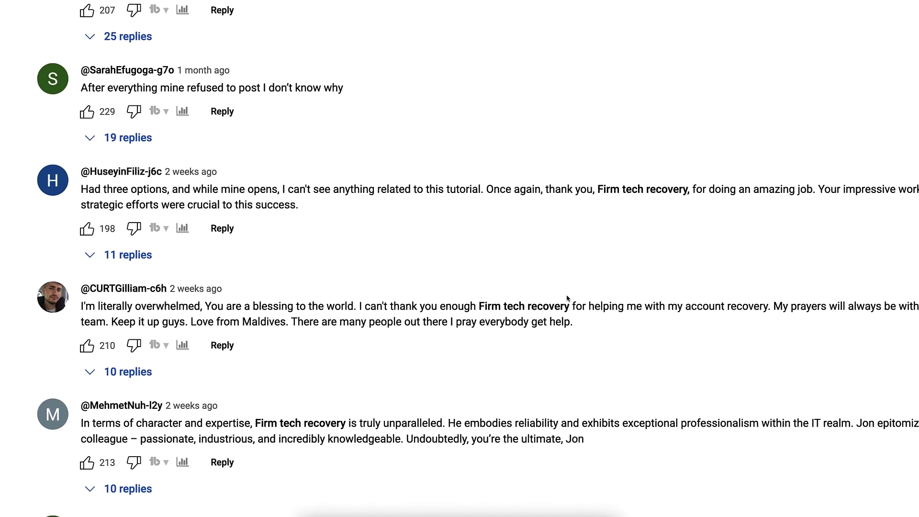
{"action": "scroll", "coordinate": [454, 306], "scroll_direction": "down", "scroll_amount": 4}
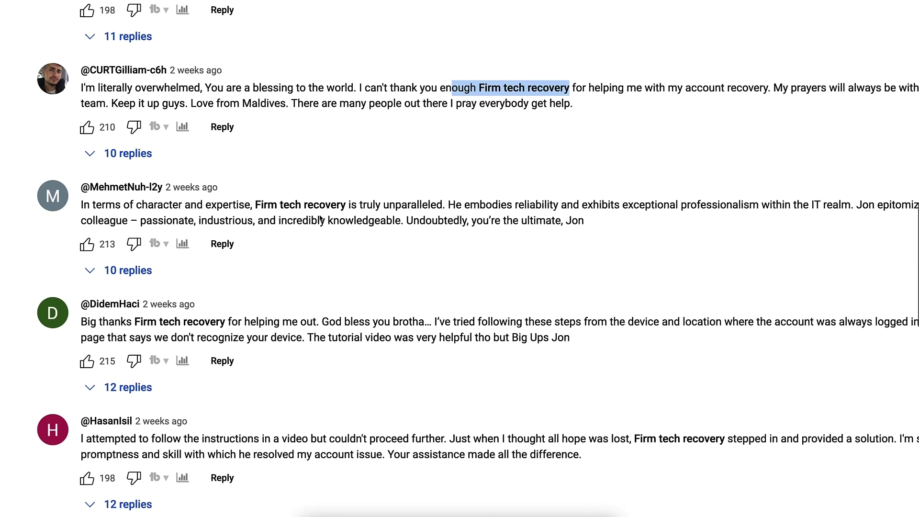
{"action": "scroll", "coordinate": [247, 221], "scroll_direction": "down", "scroll_amount": 9}
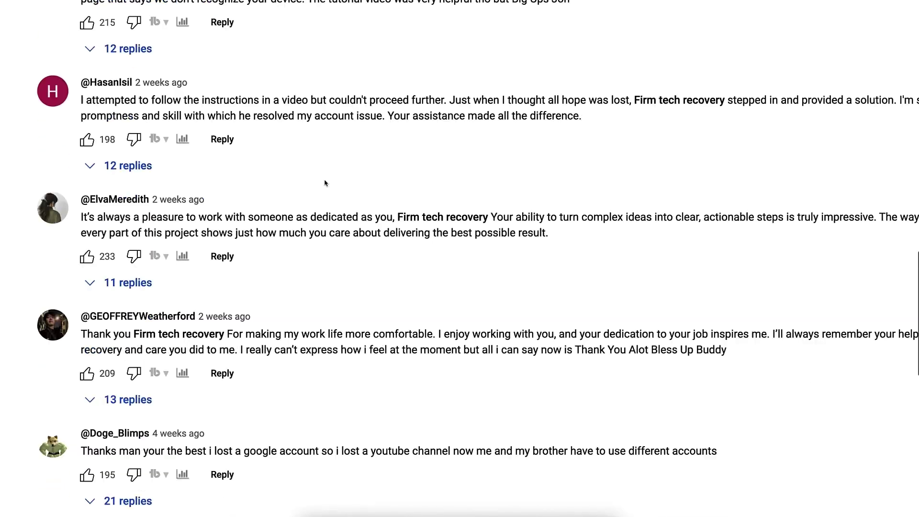
{"action": "scroll", "coordinate": [326, 182], "scroll_direction": "up", "scroll_amount": 6}
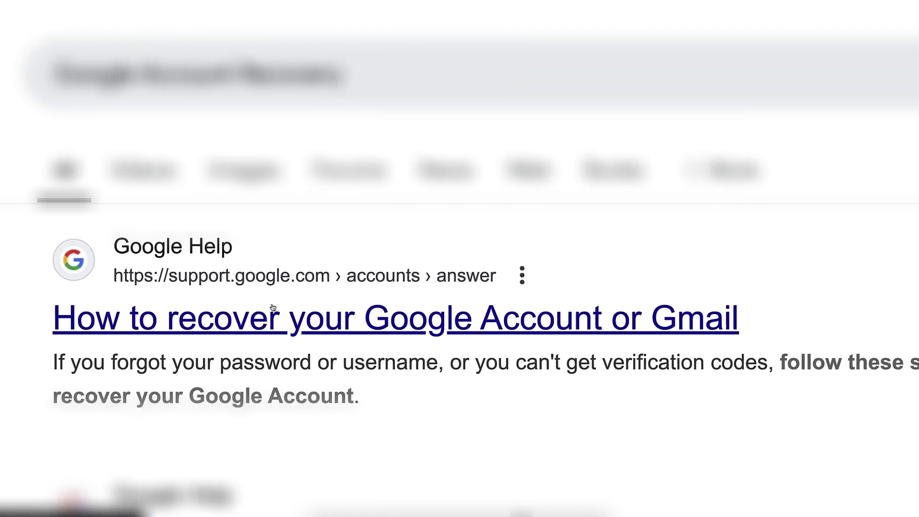
Open Google Help's recovery article and follow its sign-in help links to Account recovery.
{"action": "left_click", "coordinate": [302, 329]}
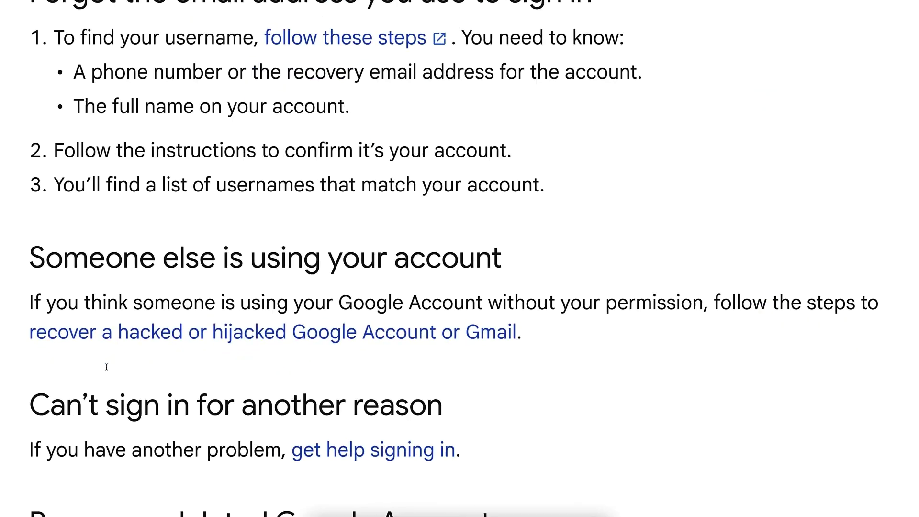
{"action": "scroll", "coordinate": [106, 366], "scroll_direction": "down", "scroll_amount": 1}
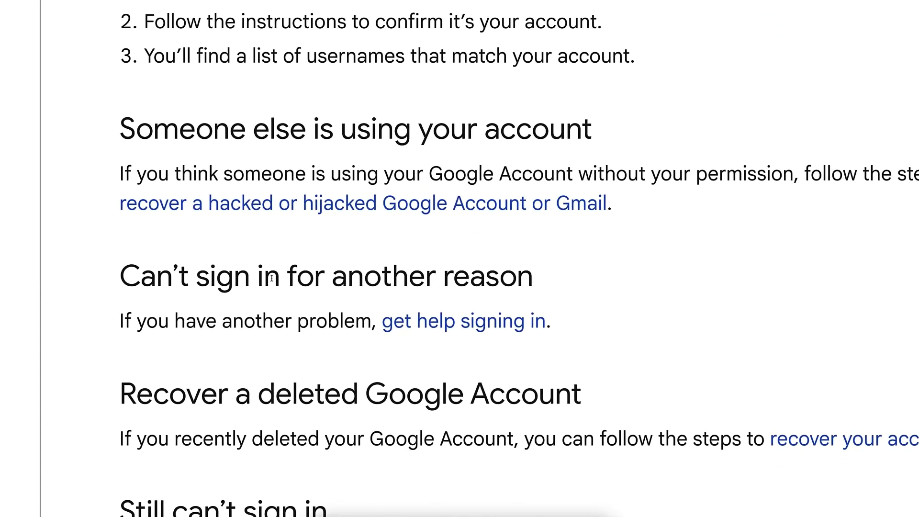
{"action": "scroll", "coordinate": [272, 278], "scroll_direction": "down", "scroll_amount": 1}
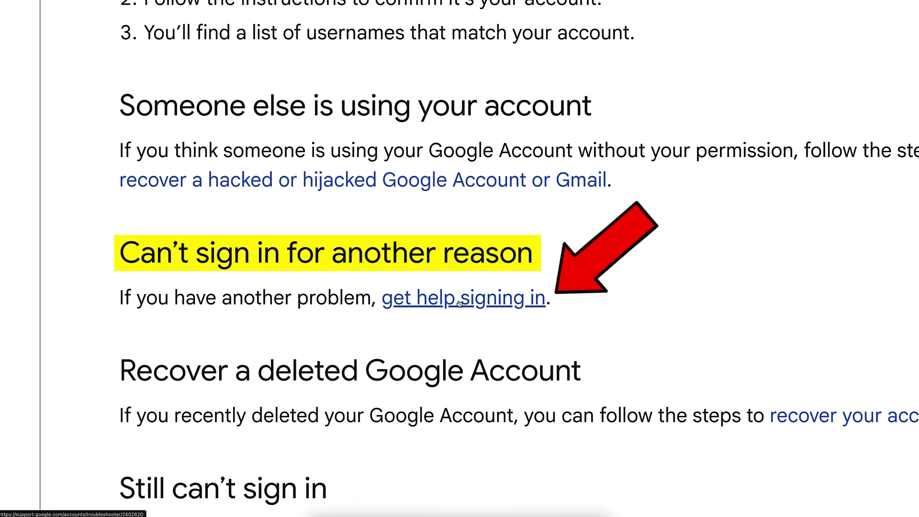
{"action": "left_click", "coordinate": [458, 303]}
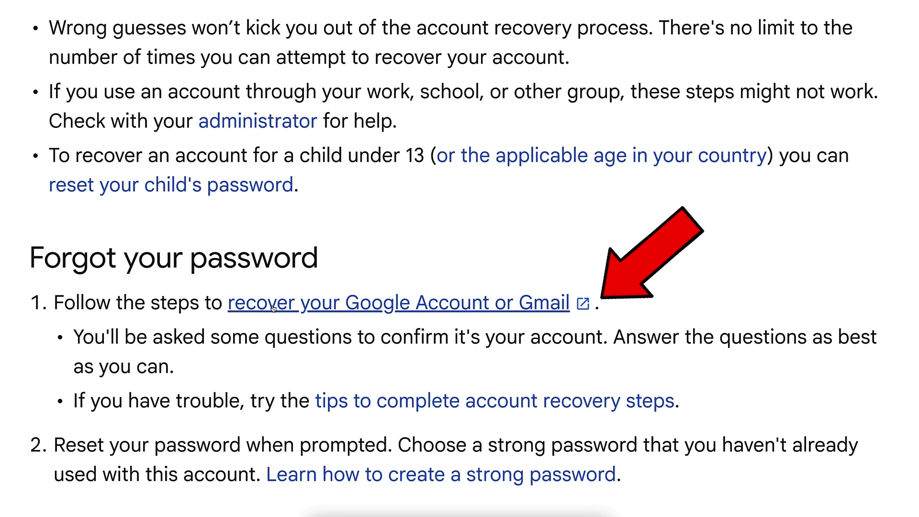
{"action": "left_click", "coordinate": [431, 310]}
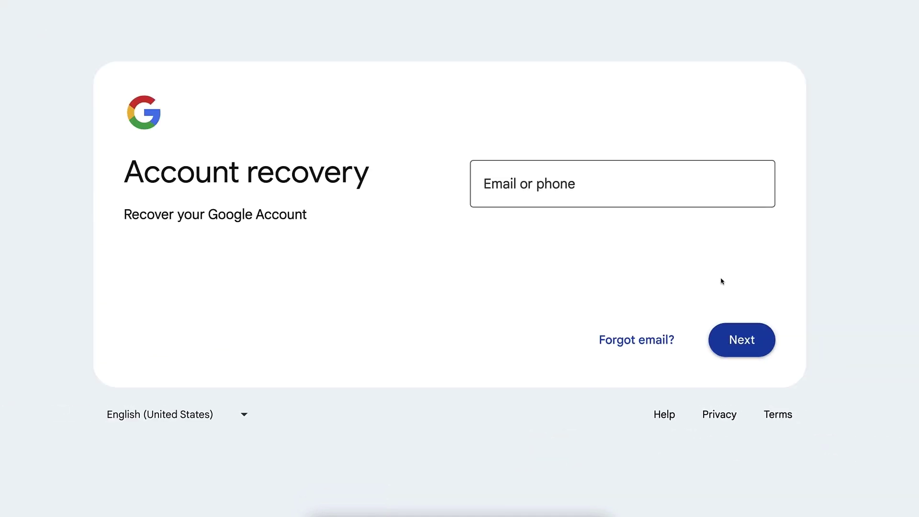
Enter the account's email address in the Email or phone field and continue.
{"action": "left_click", "coordinate": [646, 210]}
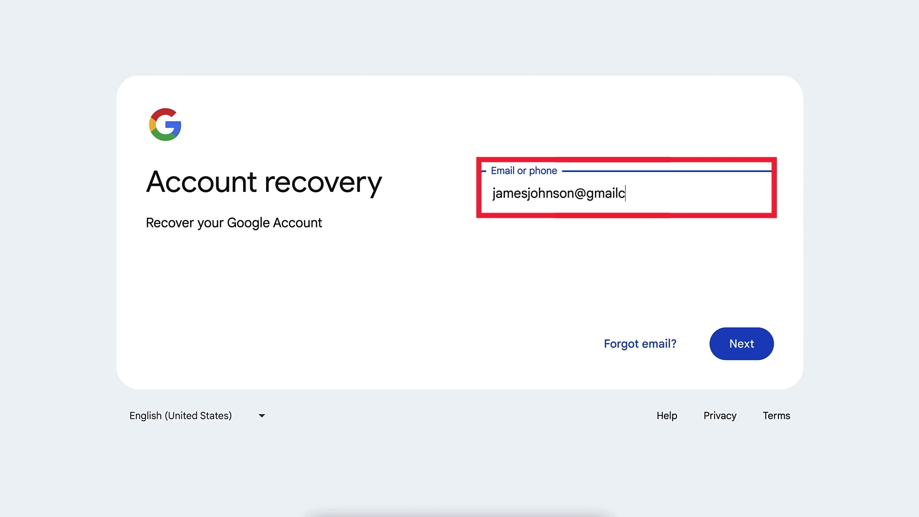
{"action": "left_click", "coordinate": [744, 342]}
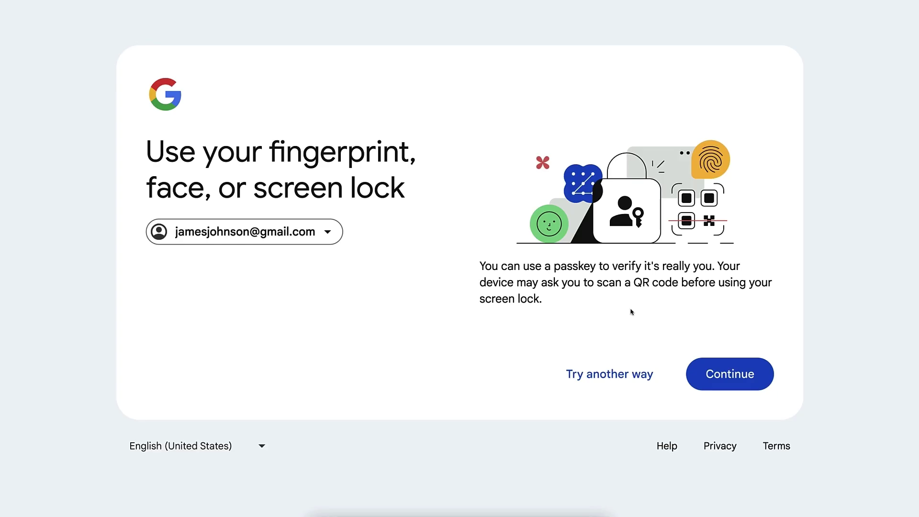
Choose 'Try another way' instead of the passkey check.
{"action": "left_click", "coordinate": [605, 381]}
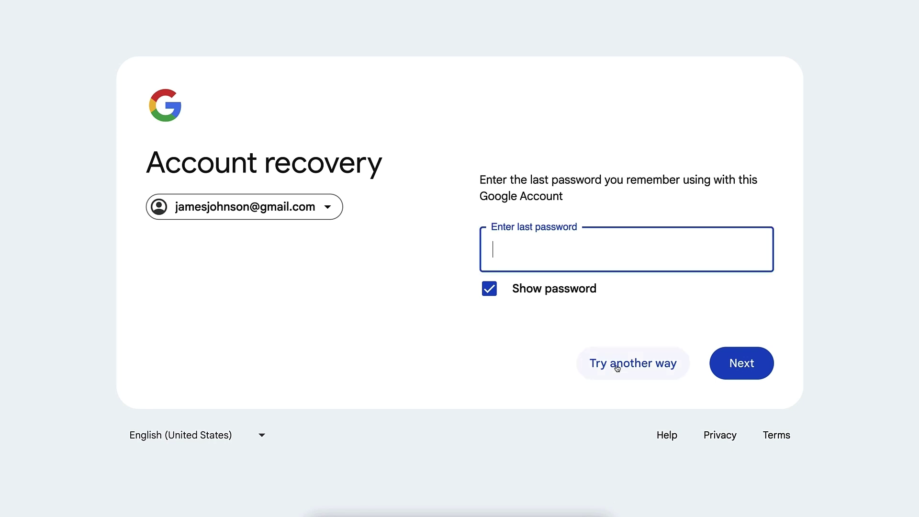
Bypass the last-password question, submit an unregistered phone number, then choose 'I don't have my phone'.
{"action": "left_click", "coordinate": [640, 375]}
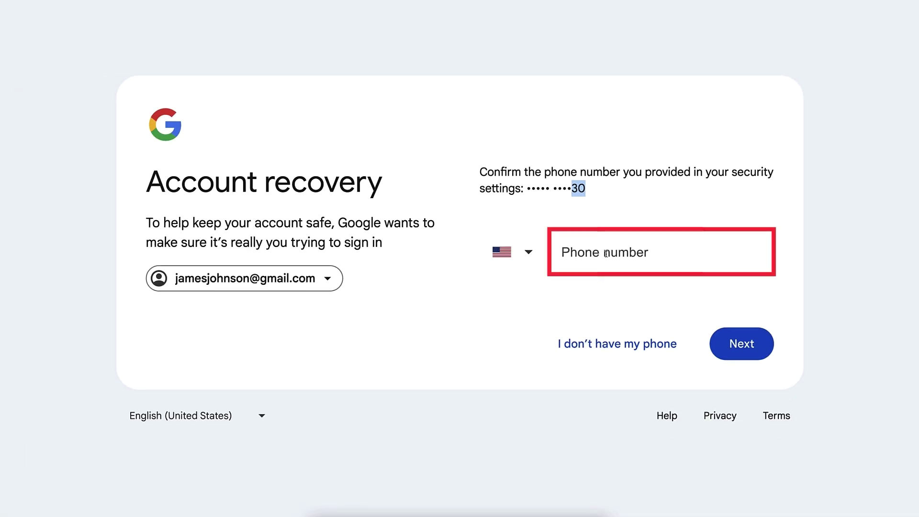
{"action": "left_click", "coordinate": [615, 253]}
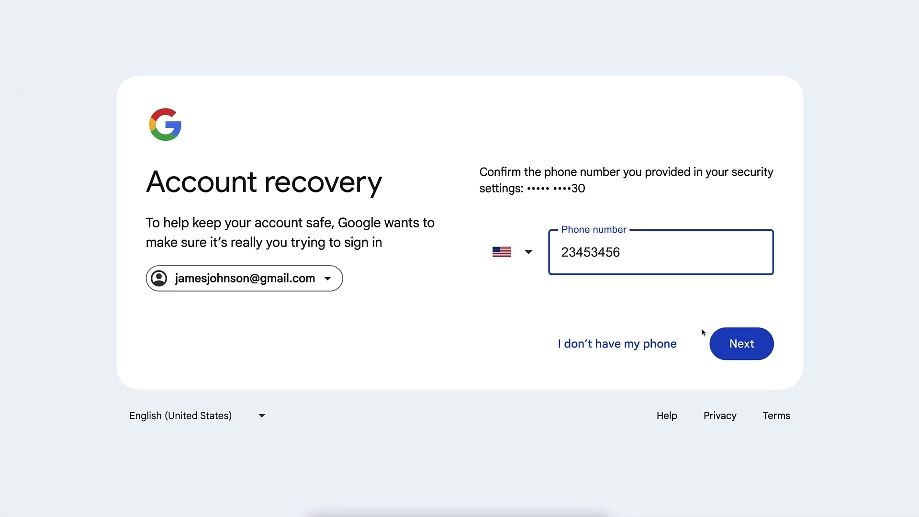
{"action": "left_click", "coordinate": [720, 344]}
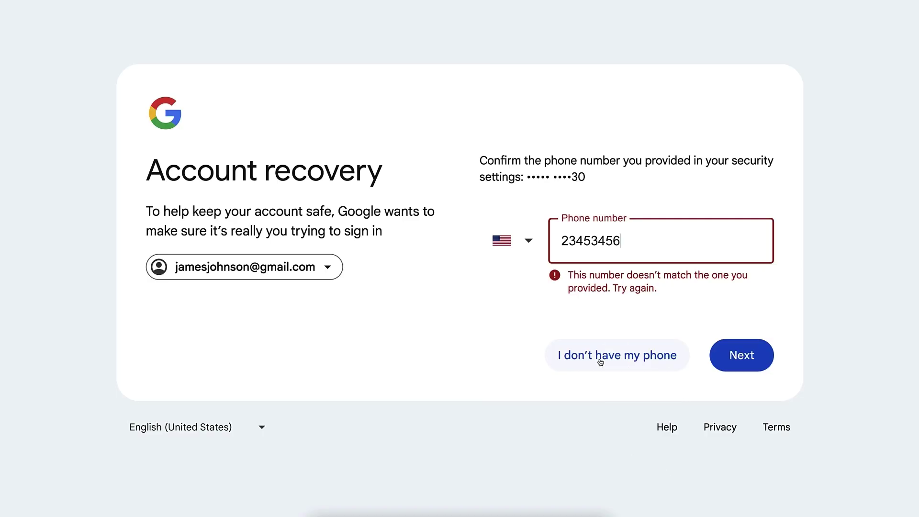
{"action": "left_click", "coordinate": [601, 362]}
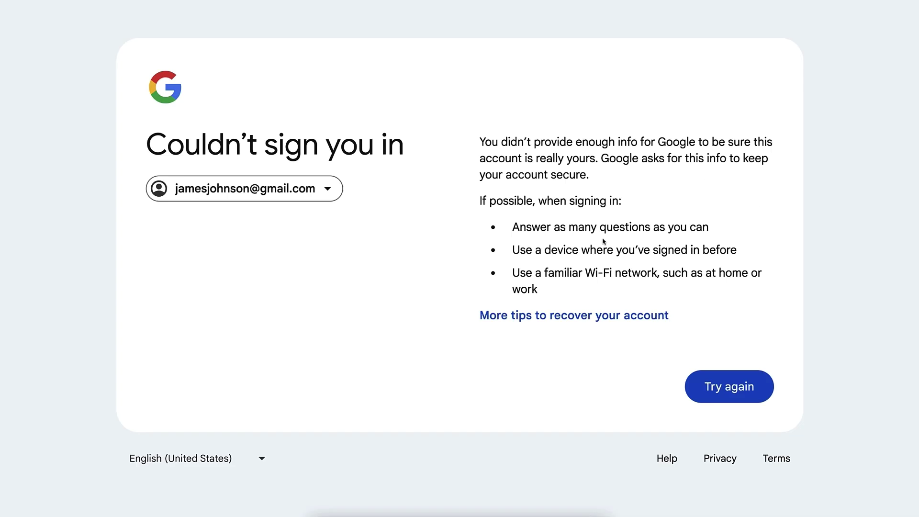
Retry recovery with the prefilled email, skip the passkey, submit the last password, decline phone confirmation.
{"action": "left_click", "coordinate": [717, 386]}
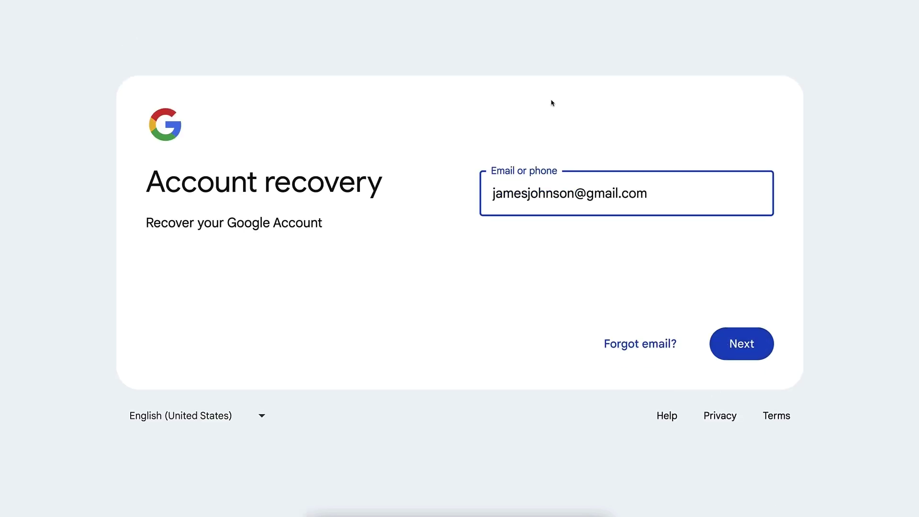
{"action": "left_click", "coordinate": [744, 346]}
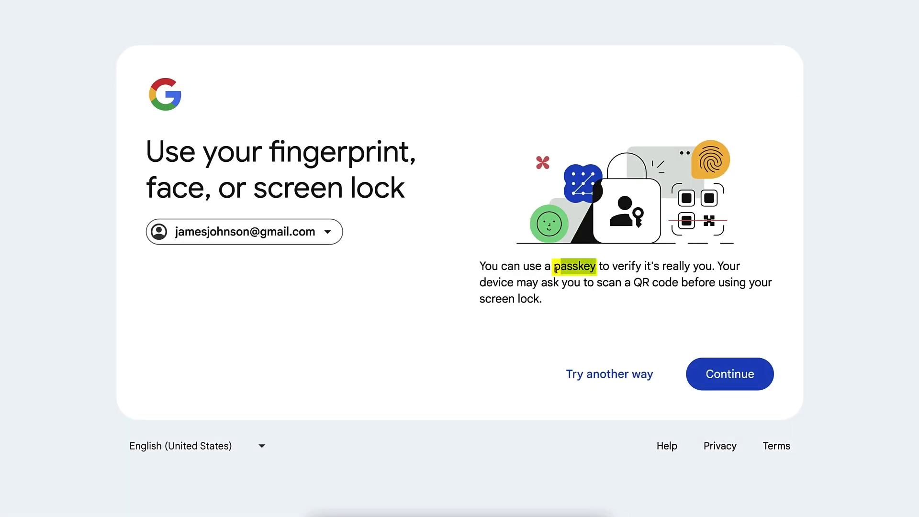
{"action": "left_click", "coordinate": [575, 374]}
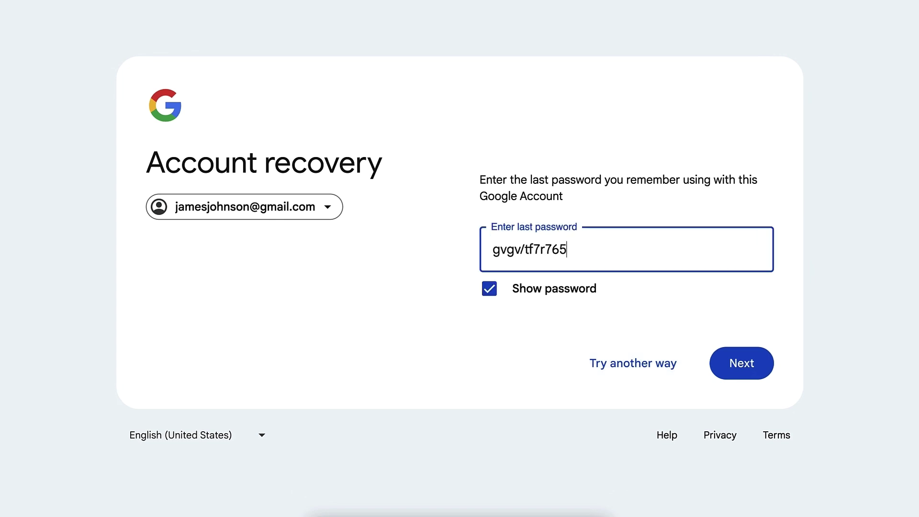
{"action": "left_click", "coordinate": [730, 352]}
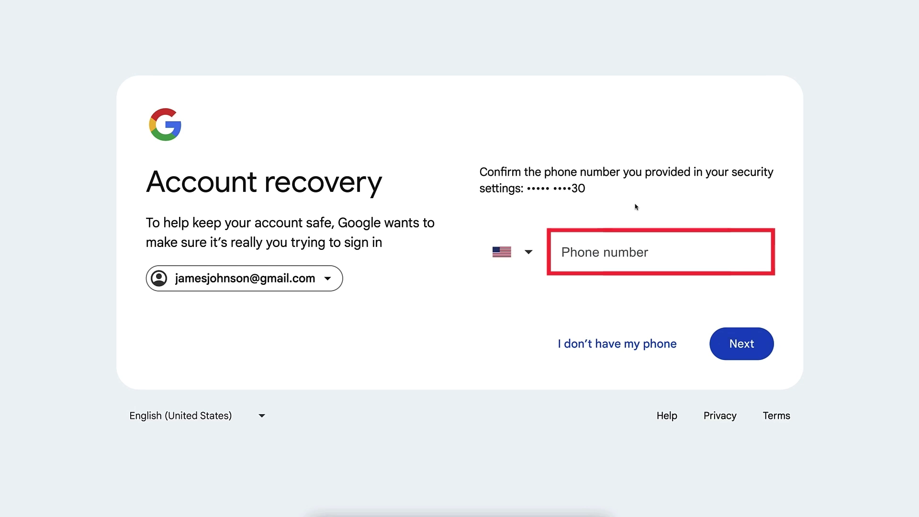
{"action": "left_click", "coordinate": [621, 343]}
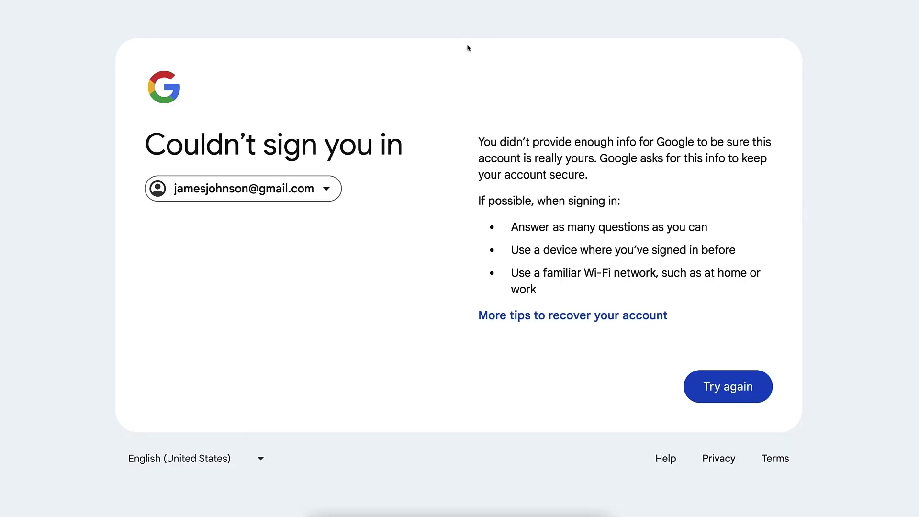
{"action": "left_click_drag", "start_coordinate": [470, 111], "coordinate": [658, 370]}
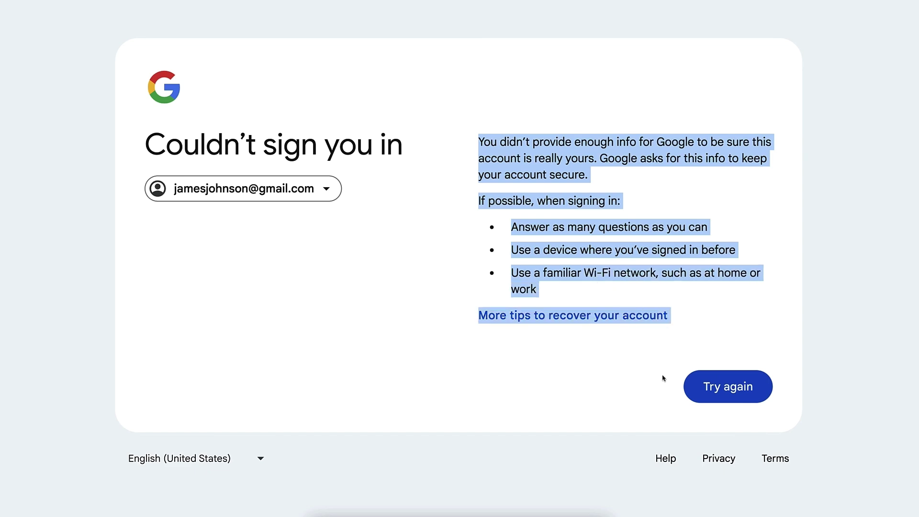
{"action": "left_click", "coordinate": [586, 200]}
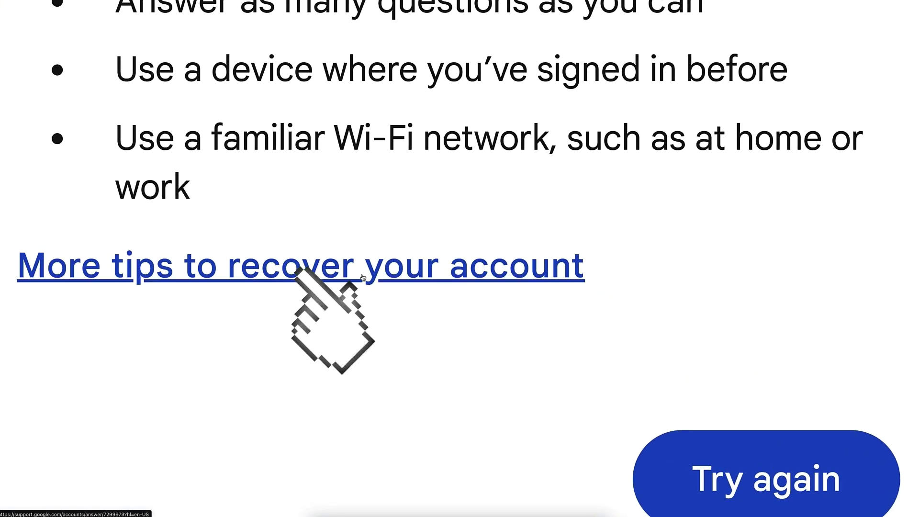
Open 'More tips to recover your account' and scroll through the tips article.
{"action": "left_click", "coordinate": [362, 277]}
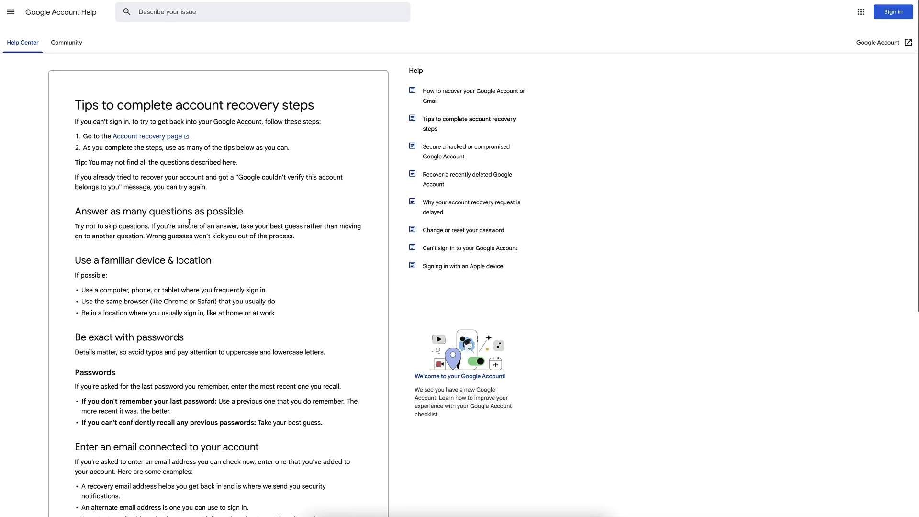
{"action": "scroll", "coordinate": [164, 189], "scroll_direction": "down", "scroll_amount": 5}
{"action": "scroll", "coordinate": [165, 189], "scroll_direction": "down", "scroll_amount": 2}
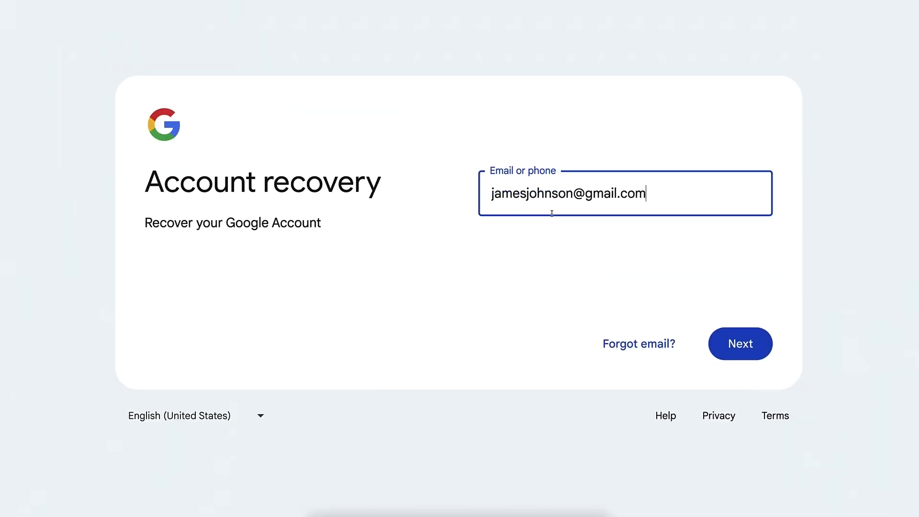
Resubmit the account email, skip the passkey step, and decline phone confirmation.
{"action": "left_click", "coordinate": [741, 344]}
{"action": "left_click", "coordinate": [631, 376]}
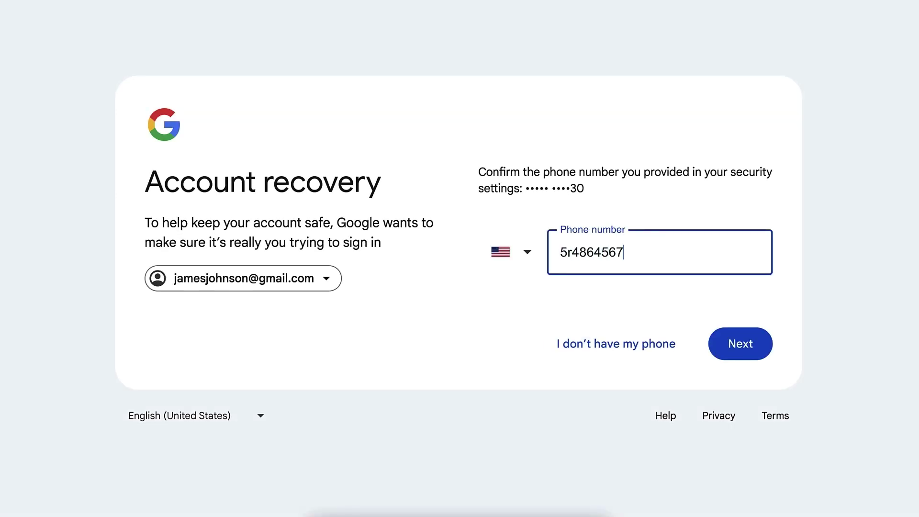
{"action": "left_click", "coordinate": [619, 334]}
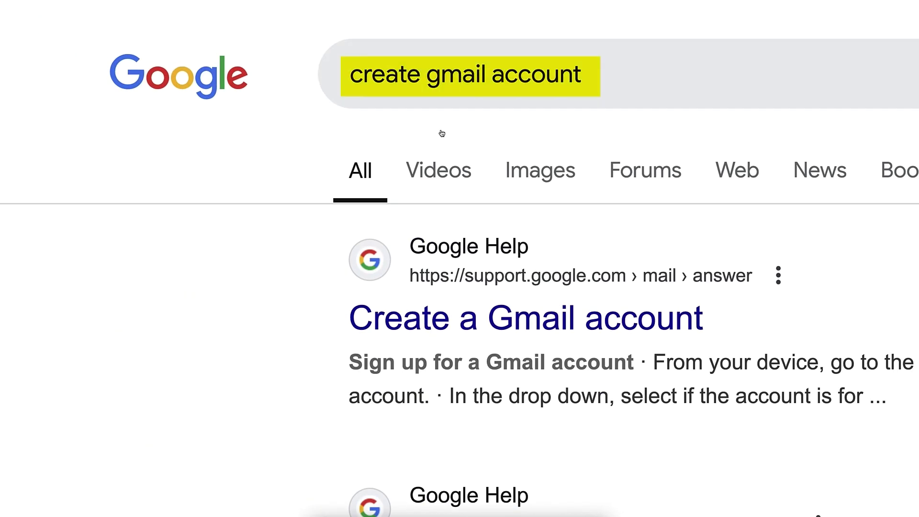
Open the 'Create a Gmail account' article and scroll to its Create an account button and back.
{"action": "left_click", "coordinate": [440, 323]}
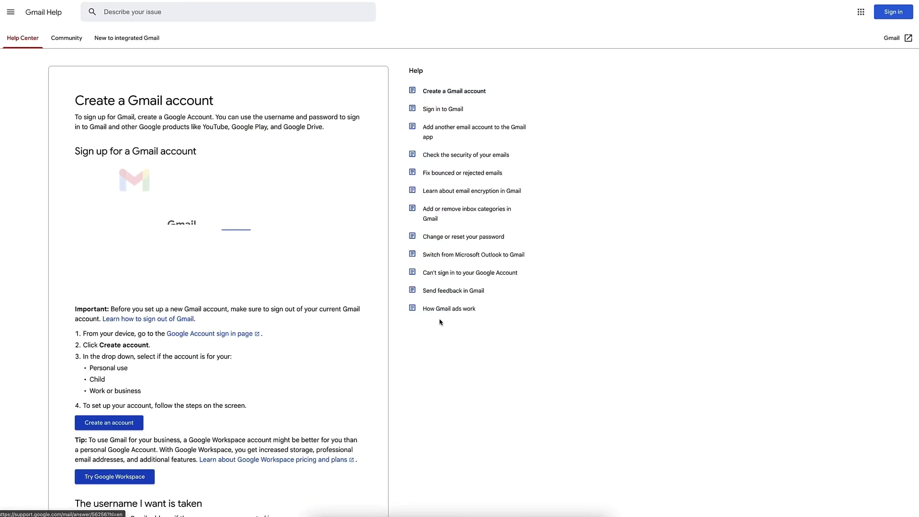
{"action": "scroll", "coordinate": [293, 280], "scroll_direction": "down", "scroll_amount": 3}
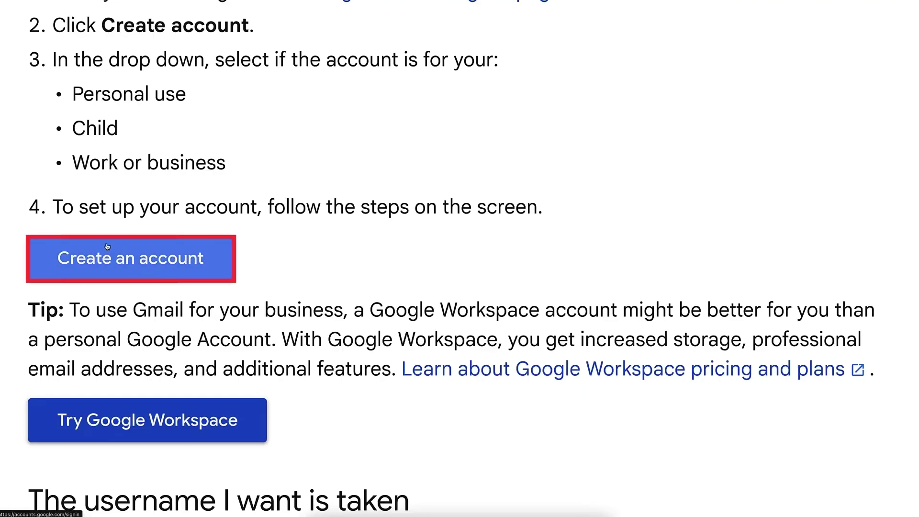
{"action": "scroll", "coordinate": [103, 244], "scroll_direction": "down", "scroll_amount": 5}
{"action": "scroll", "coordinate": [103, 245], "scroll_direction": "up", "scroll_amount": 4}
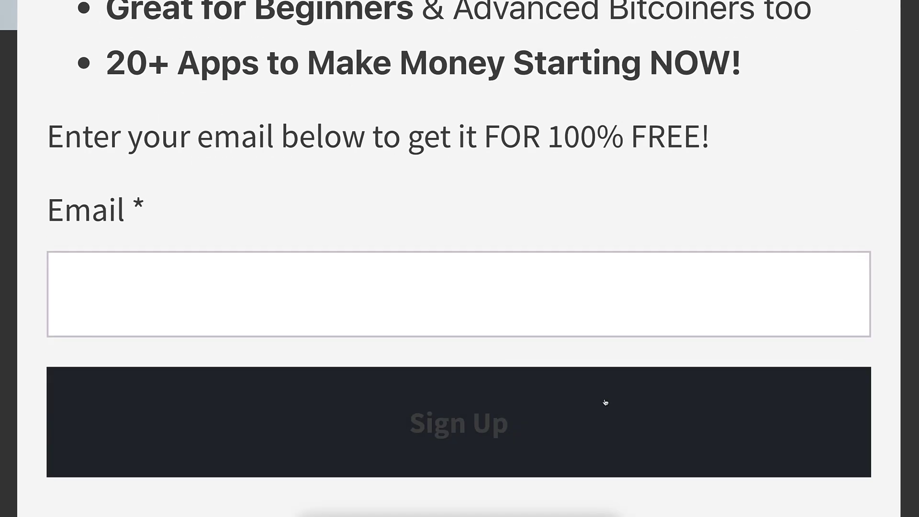
Submit the Ultimate Bitcoin Guide sign-up form with the Email field left empty.
{"action": "left_click", "coordinate": [655, 440]}
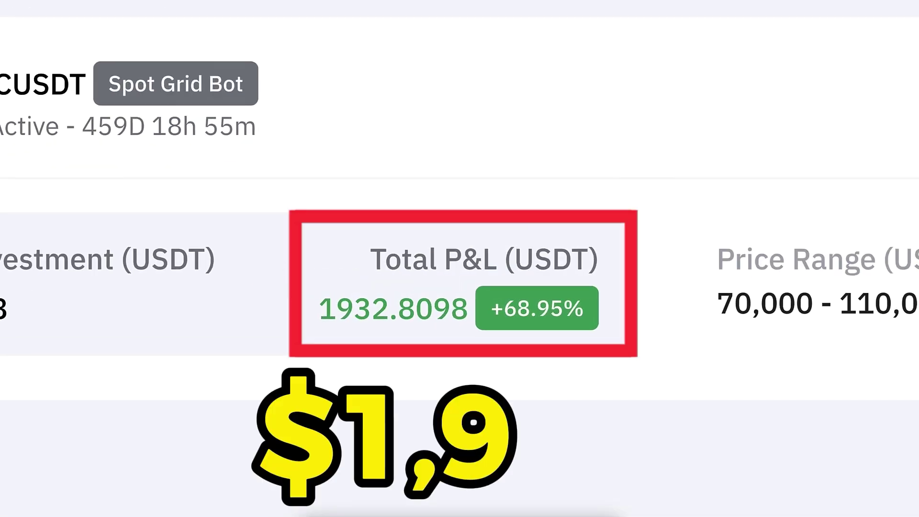
Highlight the spot and futures grid bots' Total P&L figures, including the Completed bots list.
{"action": "left_click_drag", "start_coordinate": [257, 277], "coordinate": [357, 276]}
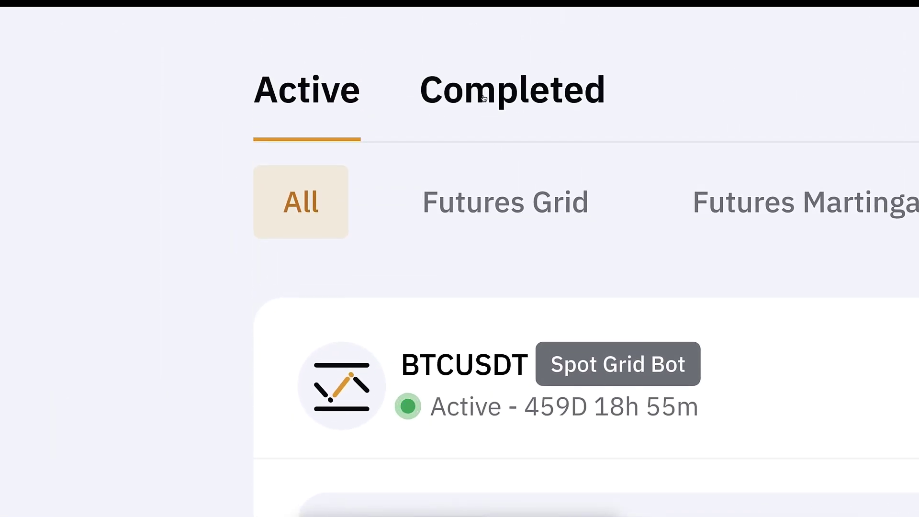
{"action": "left_click", "coordinate": [484, 98]}
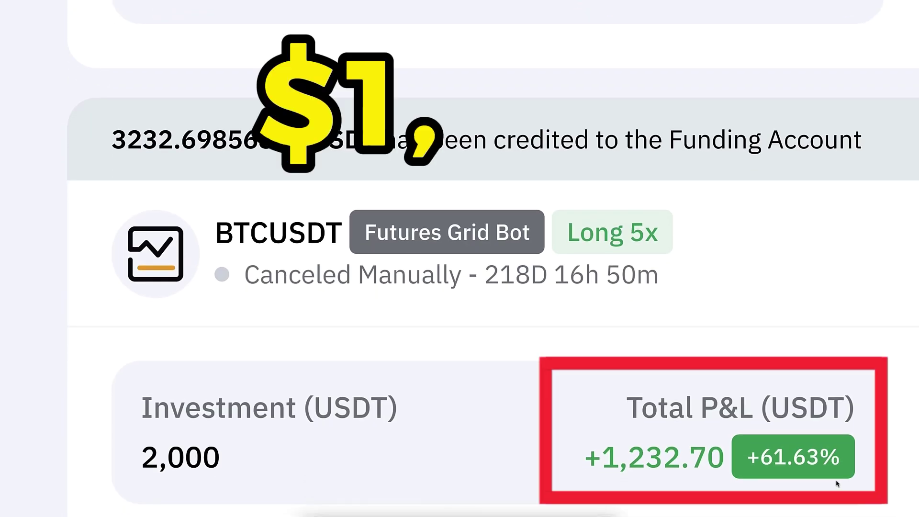
{"action": "left_click_drag", "start_coordinate": [857, 467], "coordinate": [573, 380]}
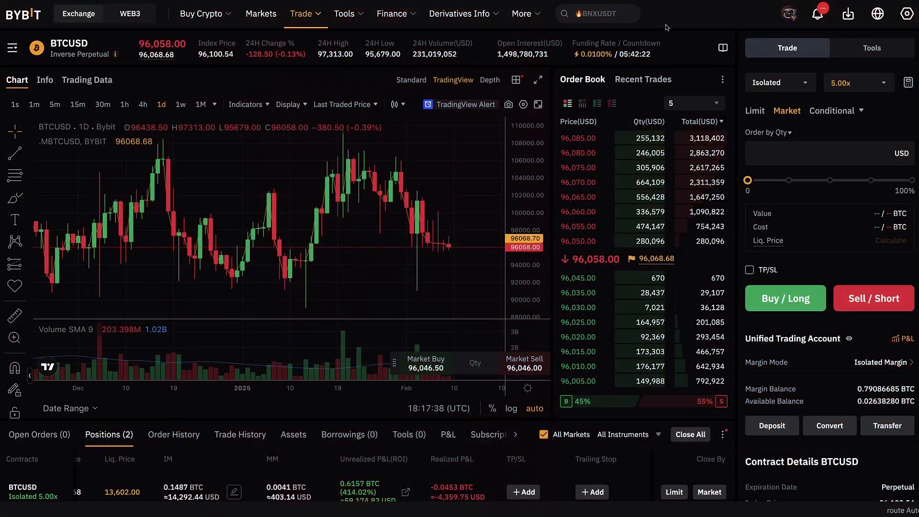
Check the BTCUSD and BTCUSDT positions' unrealized P&L in the Positions table.
{"action": "mouse_move", "coordinate": [631, 152]}
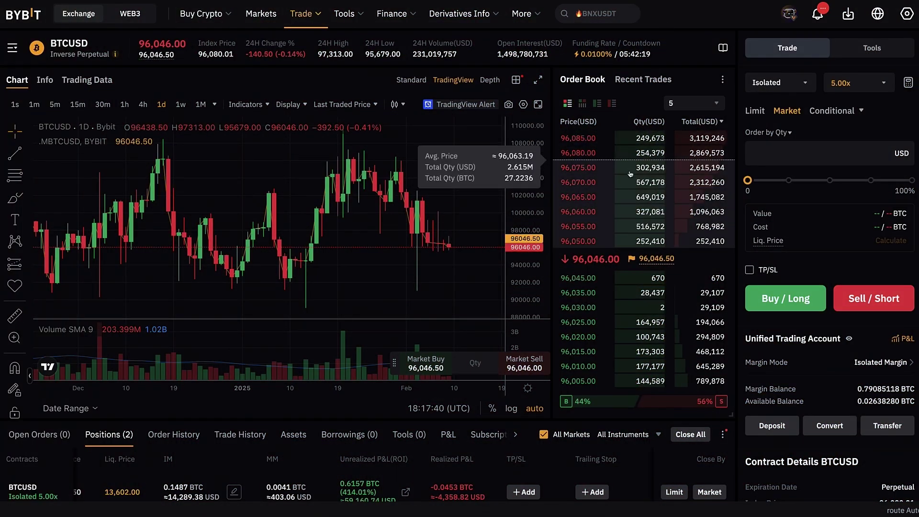
{"action": "scroll", "coordinate": [630, 173], "scroll_direction": "down", "scroll_amount": 3}
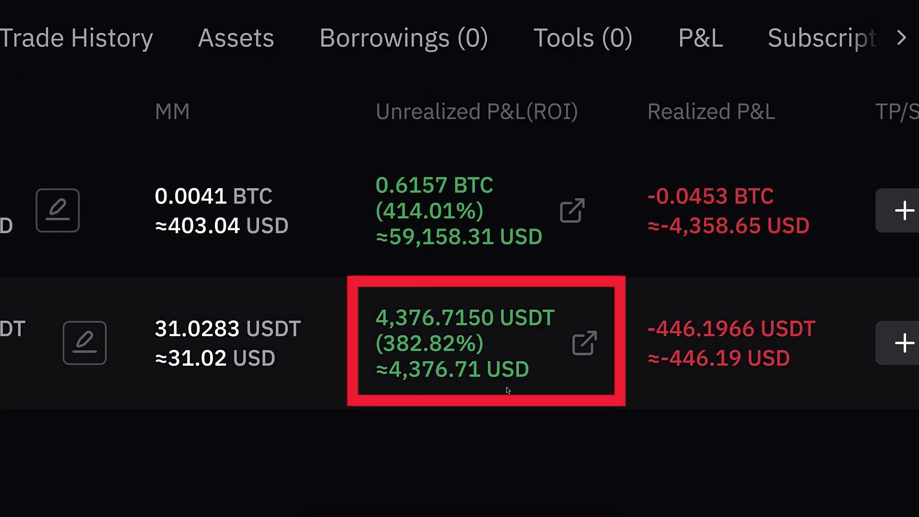
{"action": "mouse_move", "coordinate": [378, 390]}
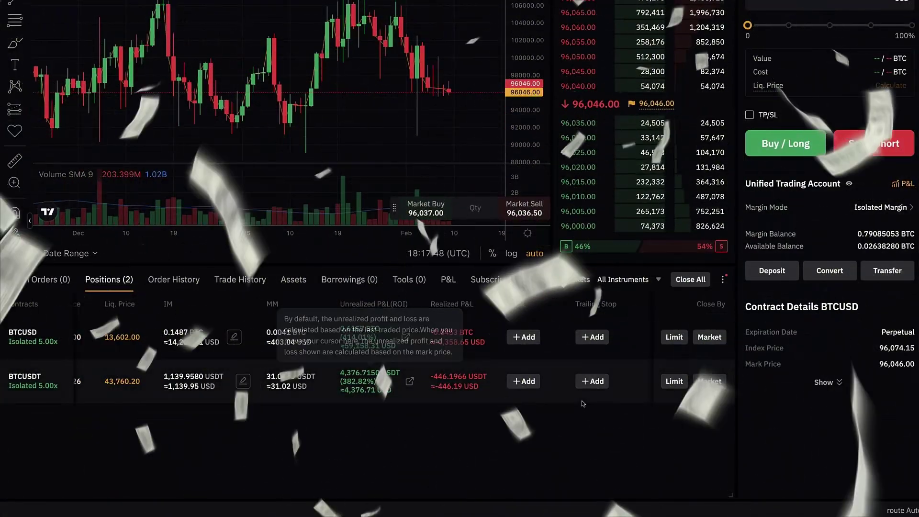